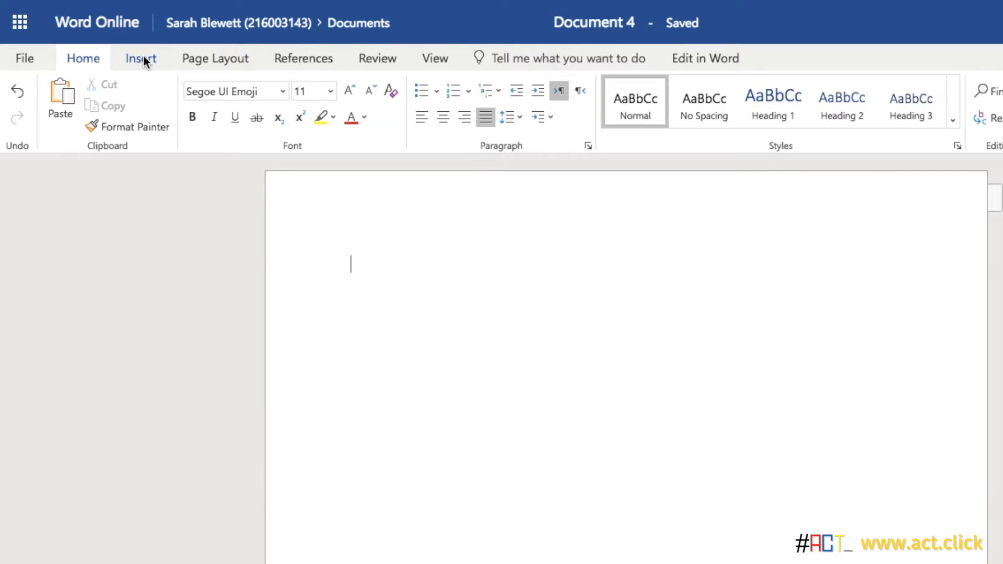
- Insert a table with 3 columns and 3 rows at the start of the blank document
left_click(143, 55)
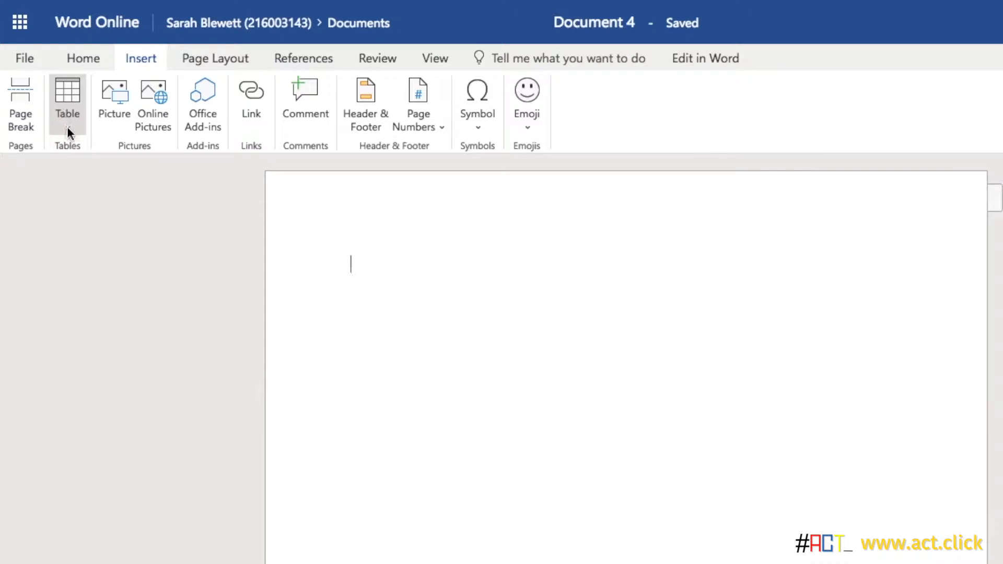
left_click(65, 97)
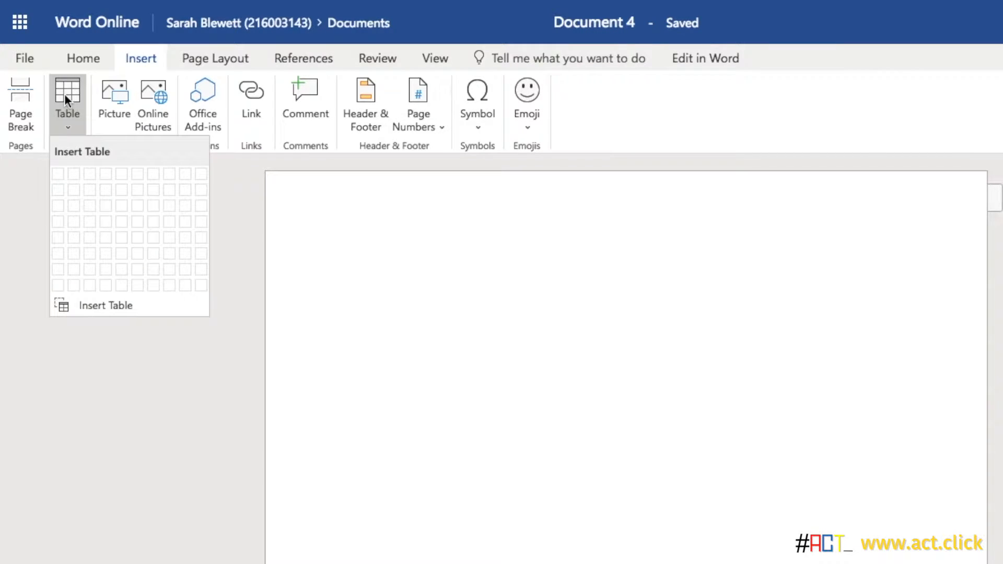
left_click(91, 205)
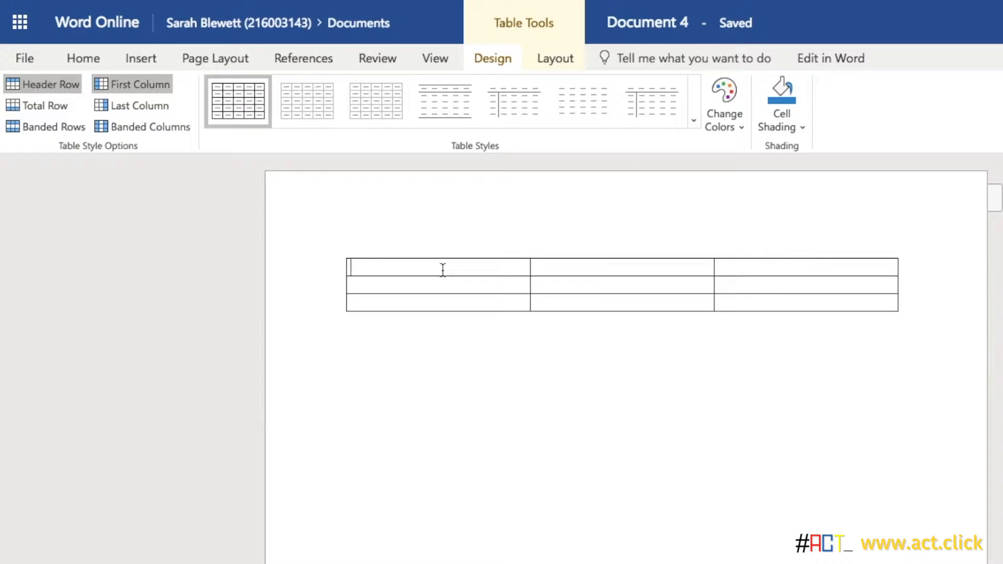
- Fill the first column's top two cells with Friday and Saturday, and enter January in the second row's last cell
type("Friday")
left_click(367, 284)
type("Sat")
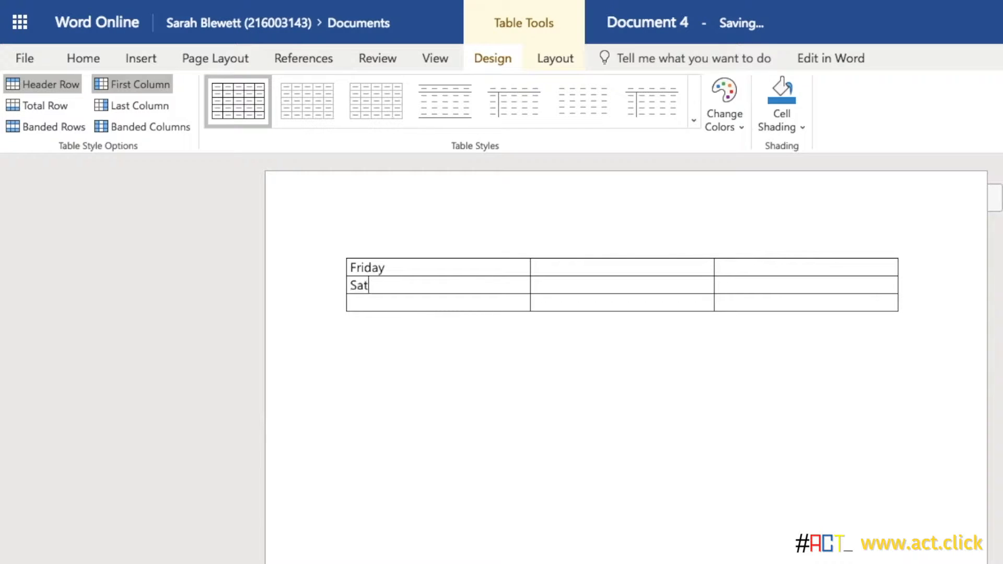
type("urday")
left_click(781, 287)
type("January")
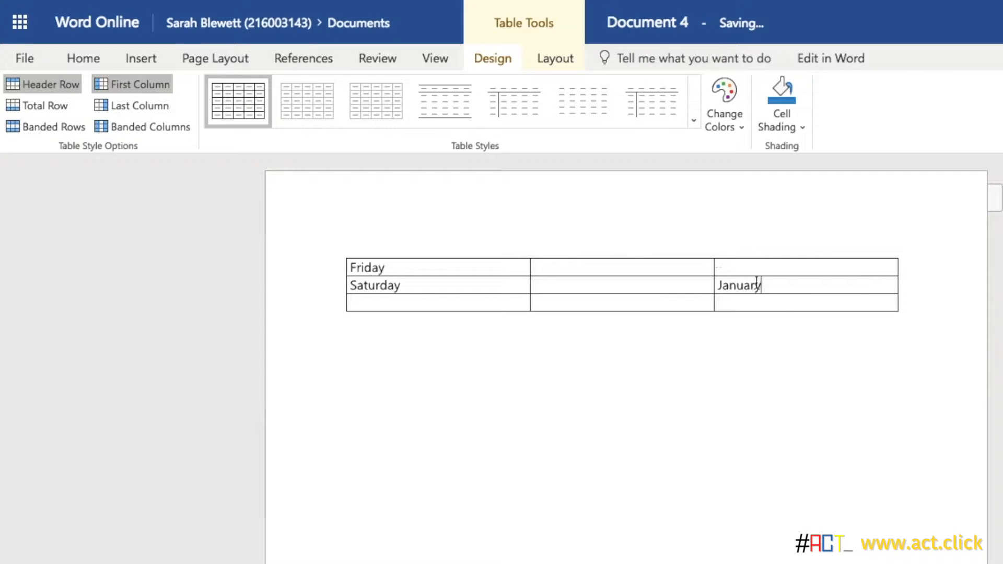
left_click(736, 268)
left_click(577, 267)
- Insert a second table with 4 columns and 5 rows below the first one, specifying its dimensions numerically
left_click(372, 339)
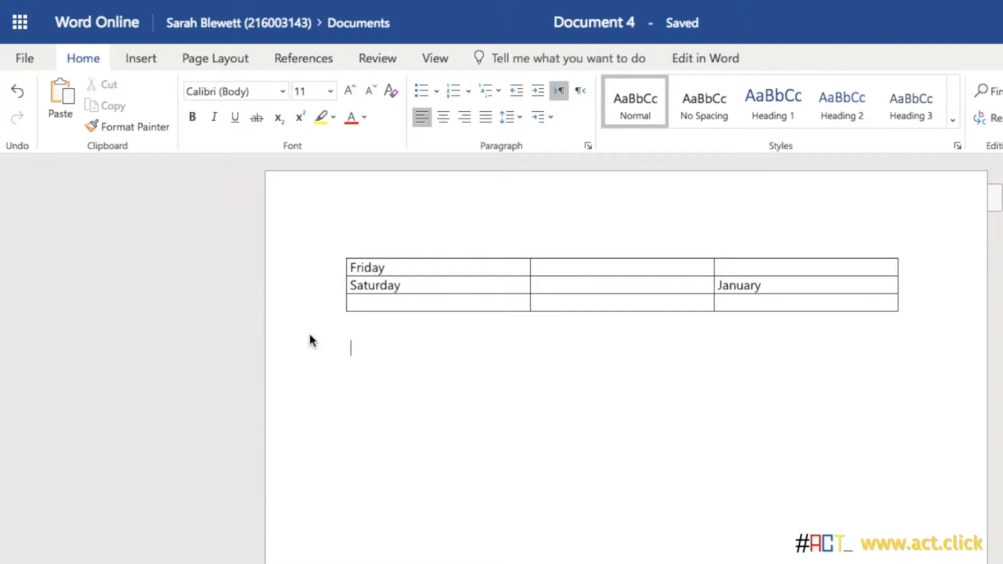
left_click(148, 60)
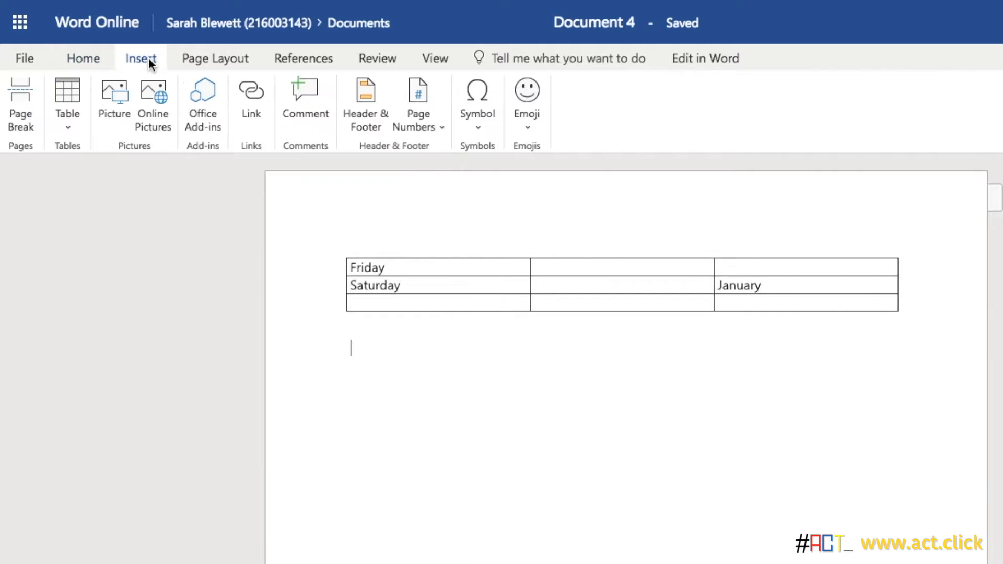
left_click(72, 123)
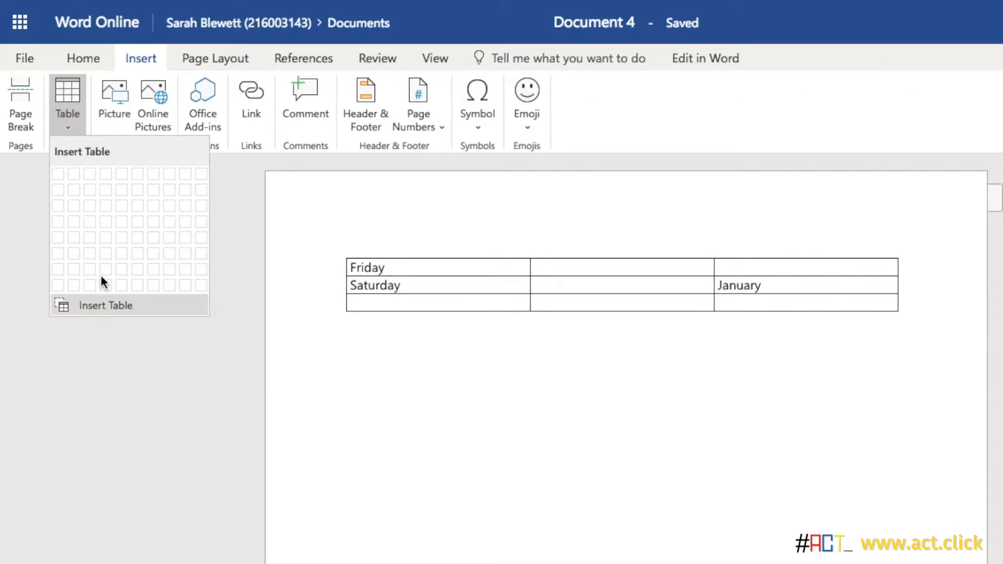
left_click(86, 305)
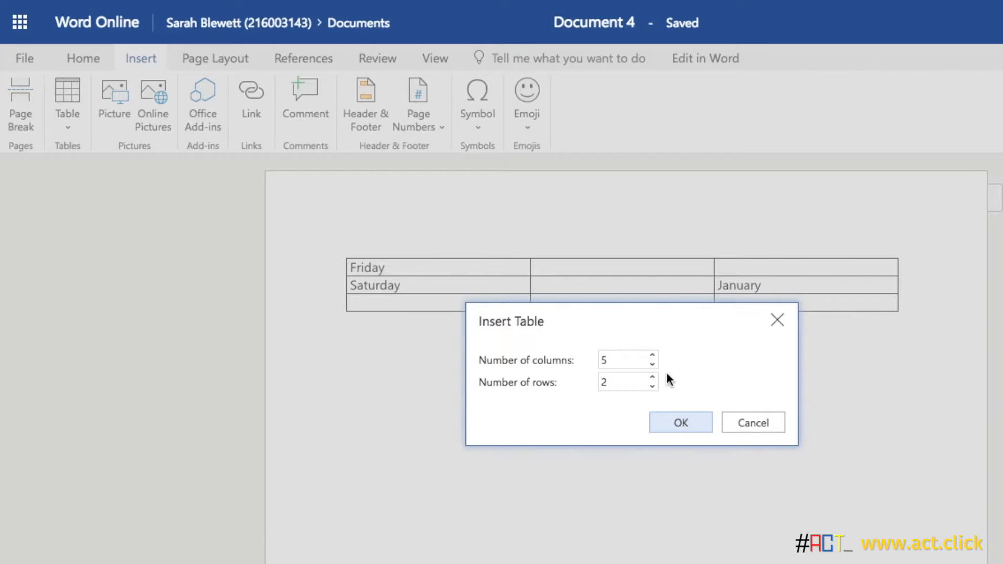
double_click(614, 359)
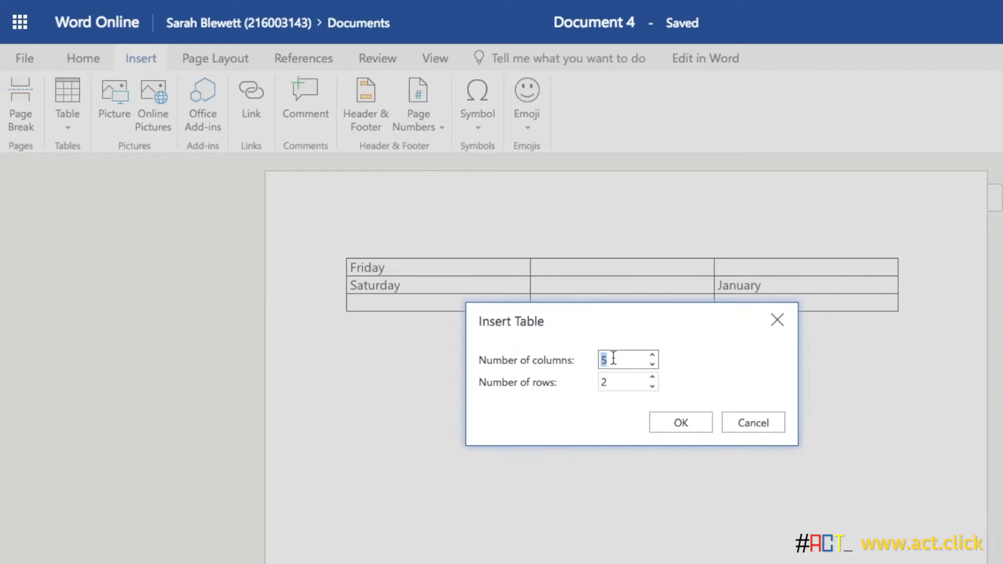
key("BackSpace")
type("4")
double_click(617, 383)
key("BackSpace")
type("5")
left_click(684, 423)
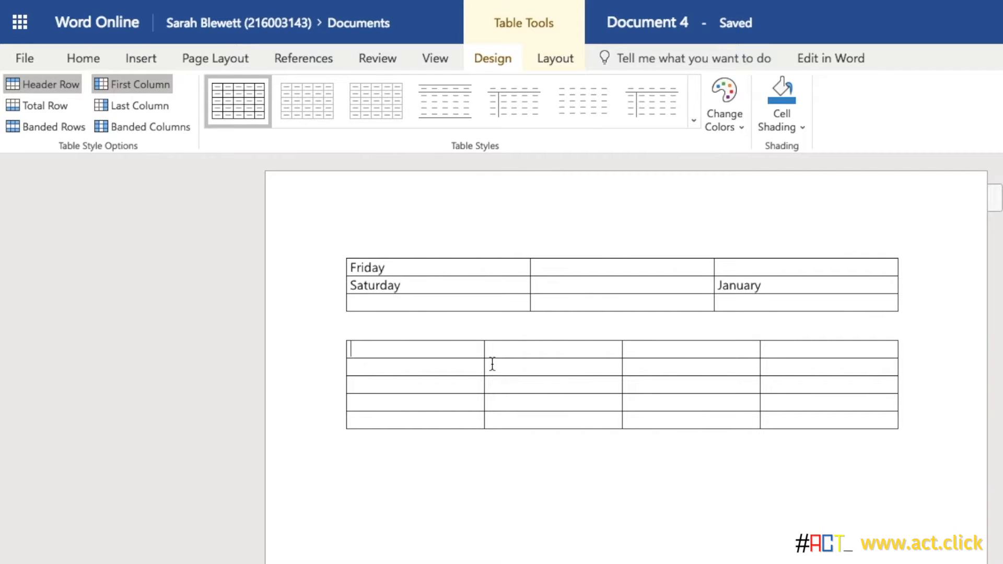
- Enter Monday, Tuesday and Wed in the first three cells of the second table's top row
type("Monda")
type("y")
type("Tuy")
key("BackSpace")
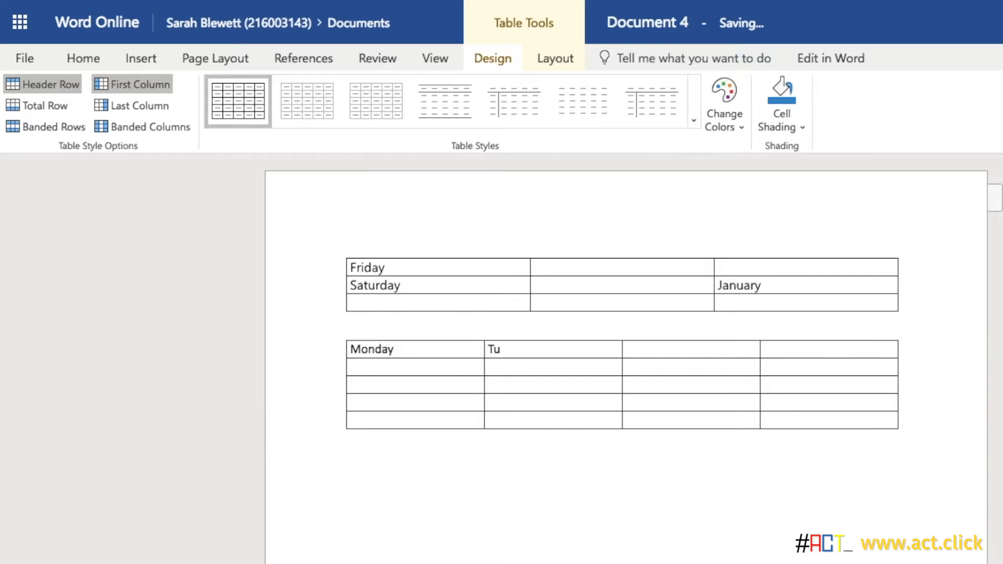
type("esday")
left_click(83, 58)
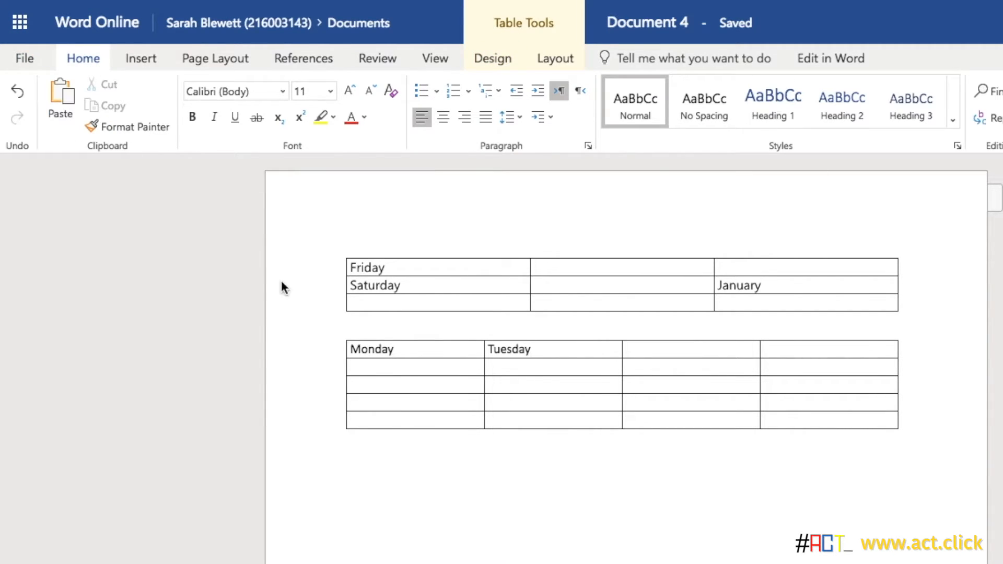
left_click(650, 351)
type("Wed")
left_click(343, 462)
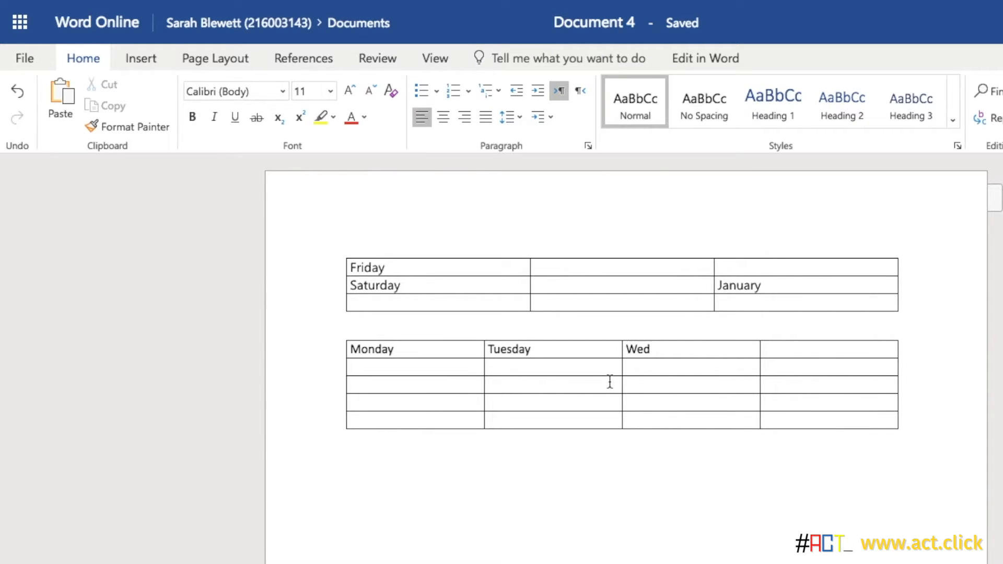
- Select the entire second table with the table layout tools, and clear the selection
left_click(364, 378)
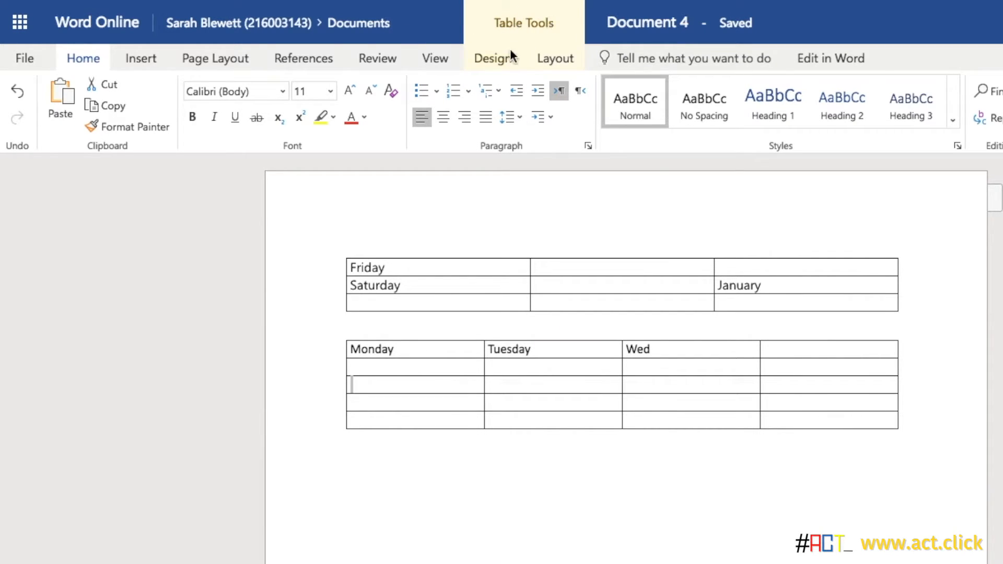
left_click(500, 60)
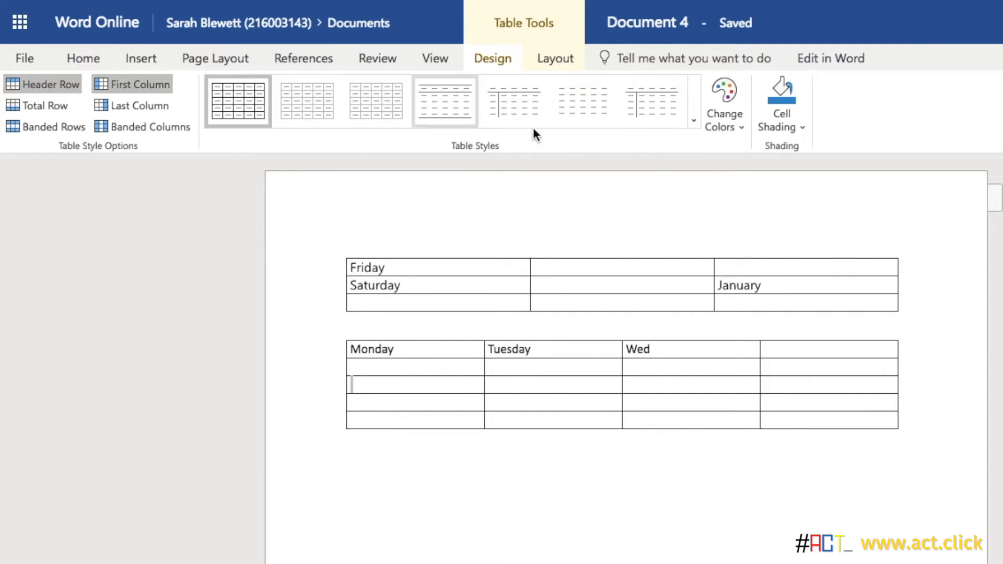
left_click(559, 60)
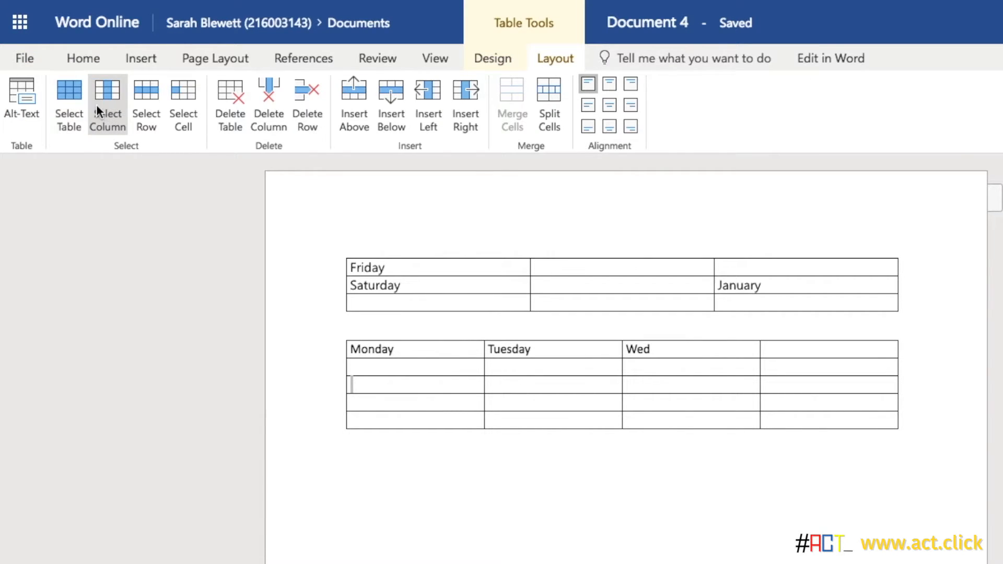
left_click(72, 102)
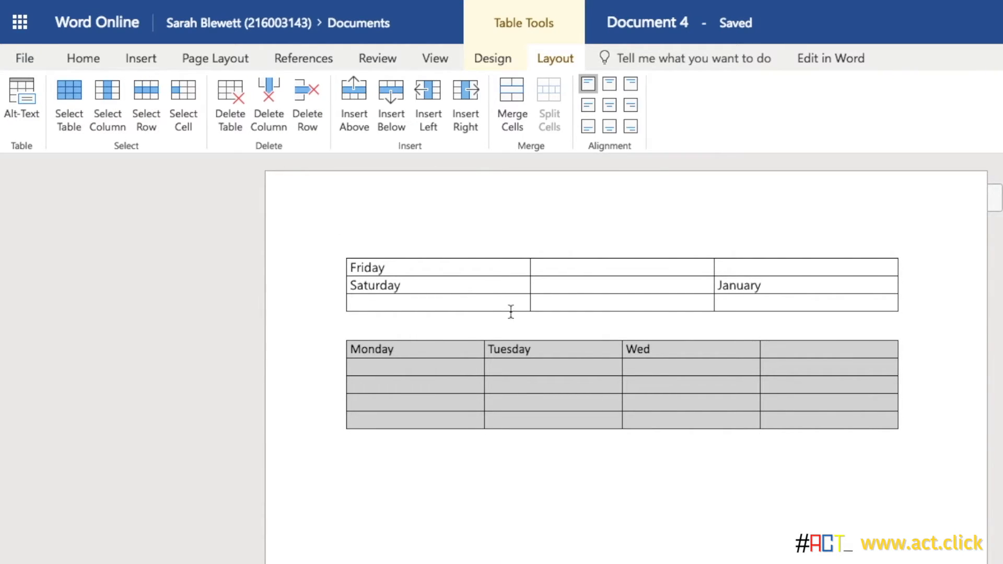
left_click(841, 366)
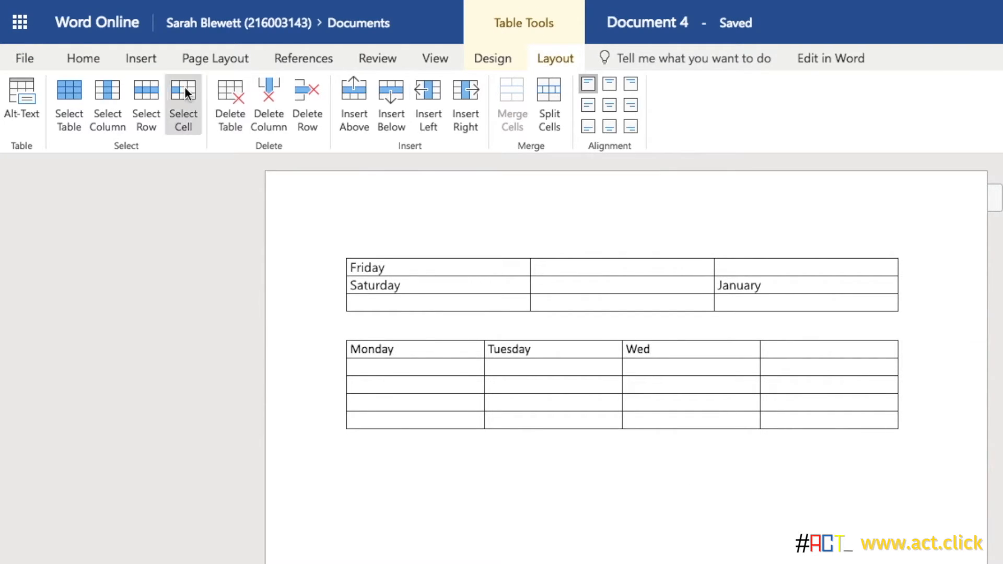
- Select the whole Wed column of the second table, and switch the selection to the Tuesday column
left_click(108, 94)
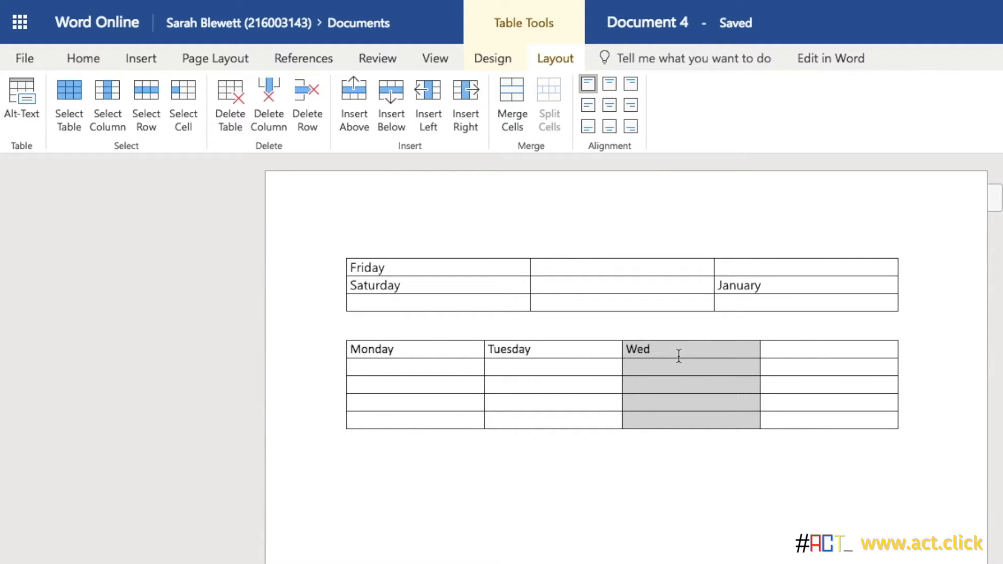
left_click(543, 350)
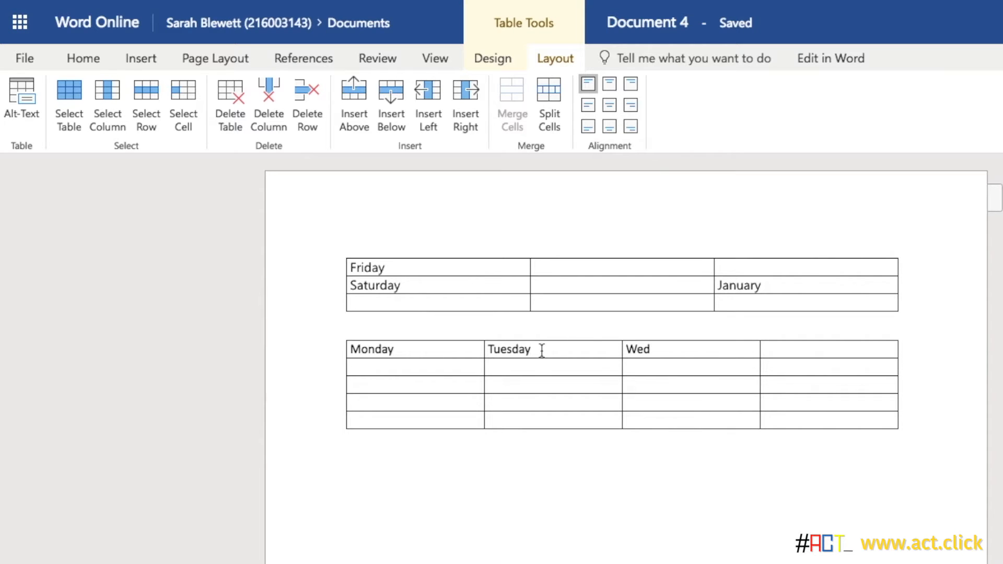
left_click(104, 96)
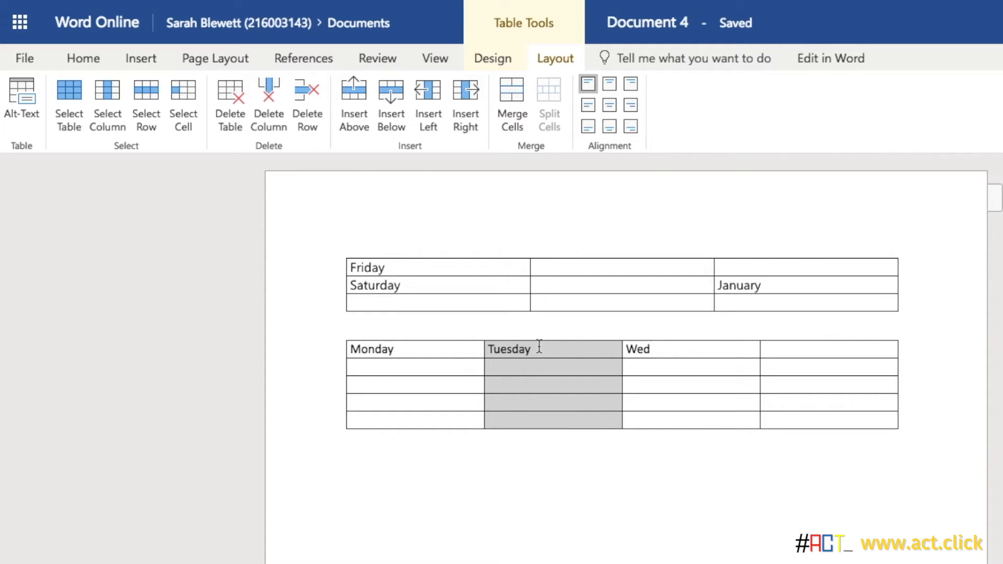
- Insert a new column immediately to the right of the Wed column in the second table
left_click(673, 353)
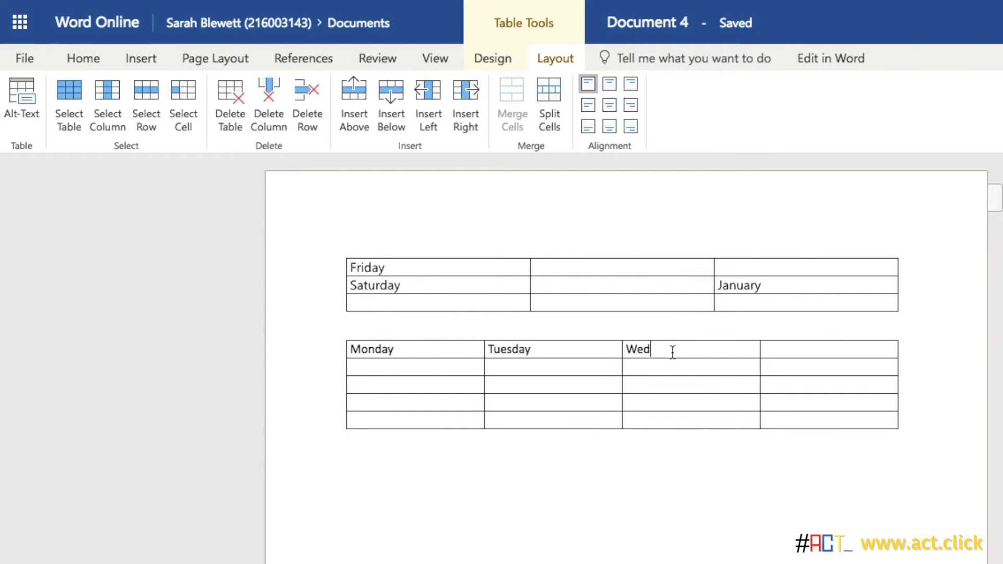
left_click(108, 95)
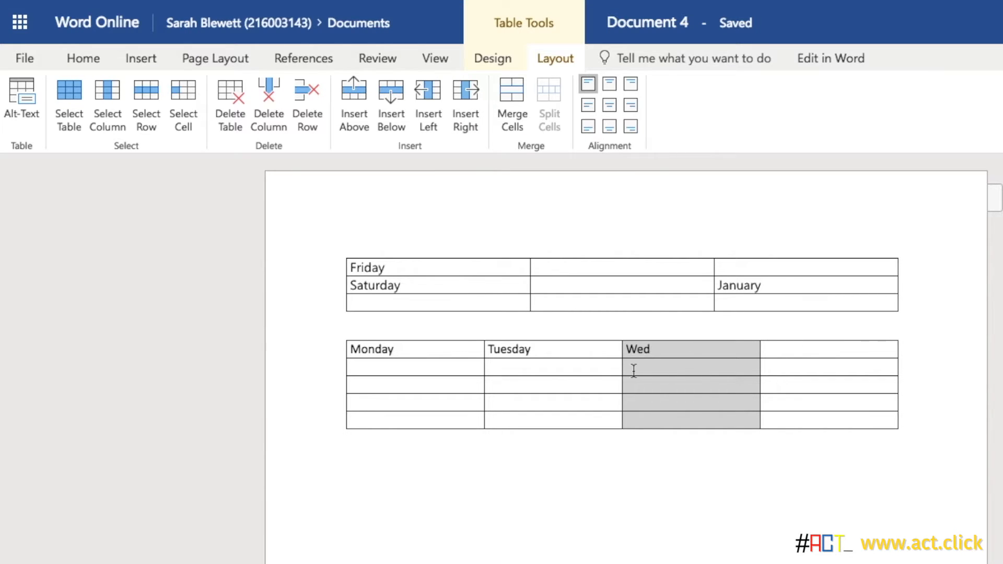
left_click(465, 112)
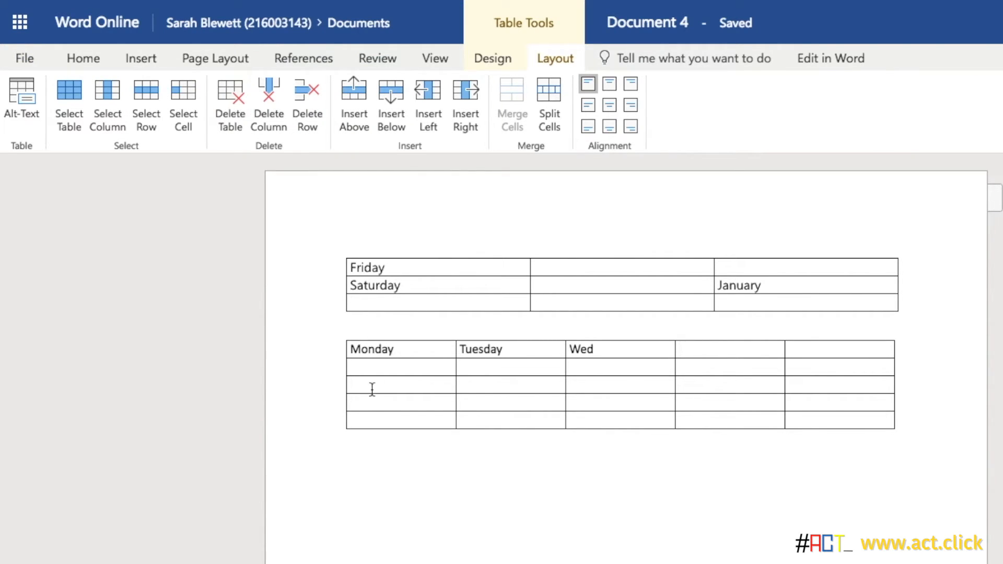
- Insert a new row above the fourth row of the second table
left_click(356, 400)
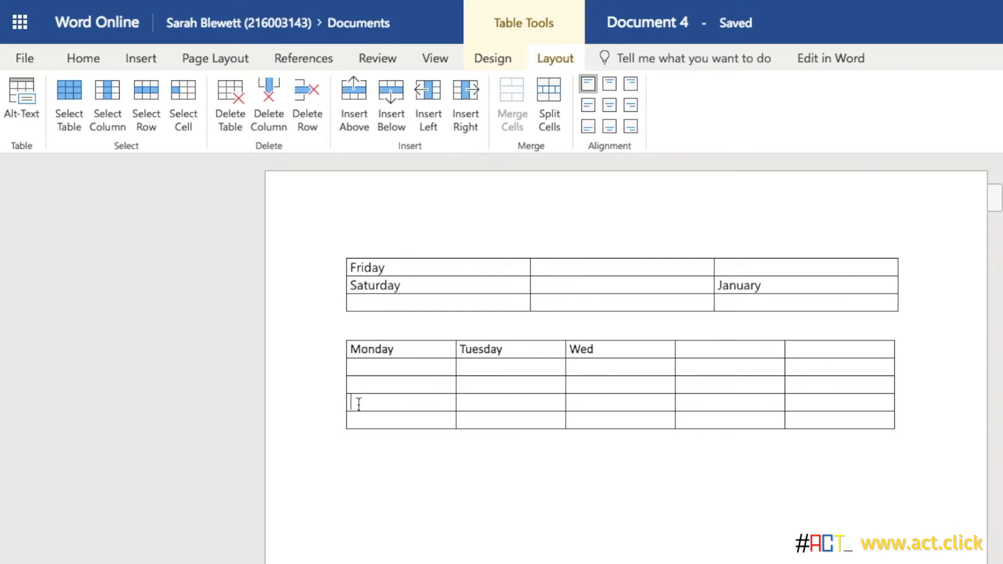
left_click(149, 89)
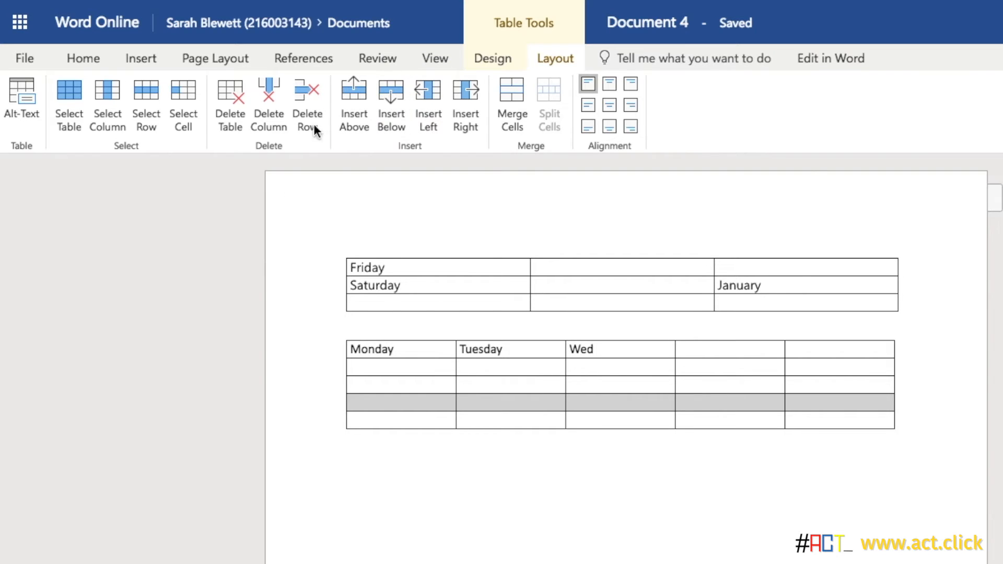
left_click(354, 115)
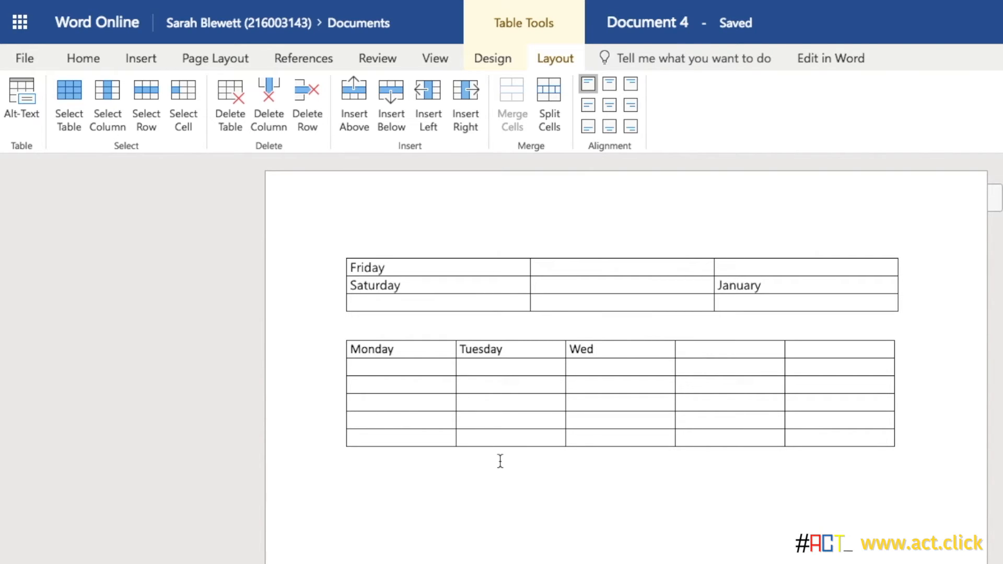
- Delete the entire first table containing Friday, Saturday and January
mouse_move(345, 411)
left_click(362, 266)
left_click(224, 98)
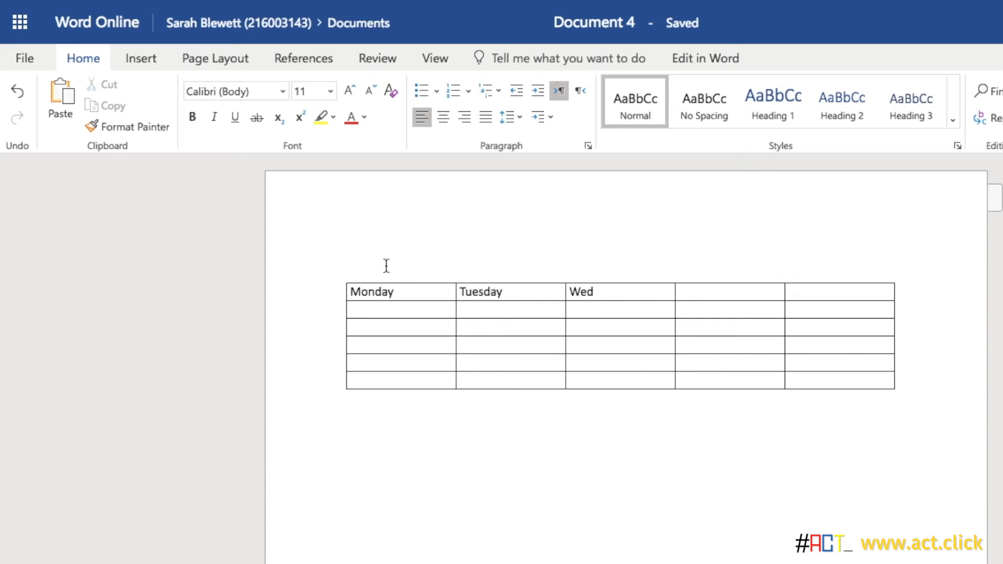
- Delete the Wed column from the remaining table
left_click(390, 323)
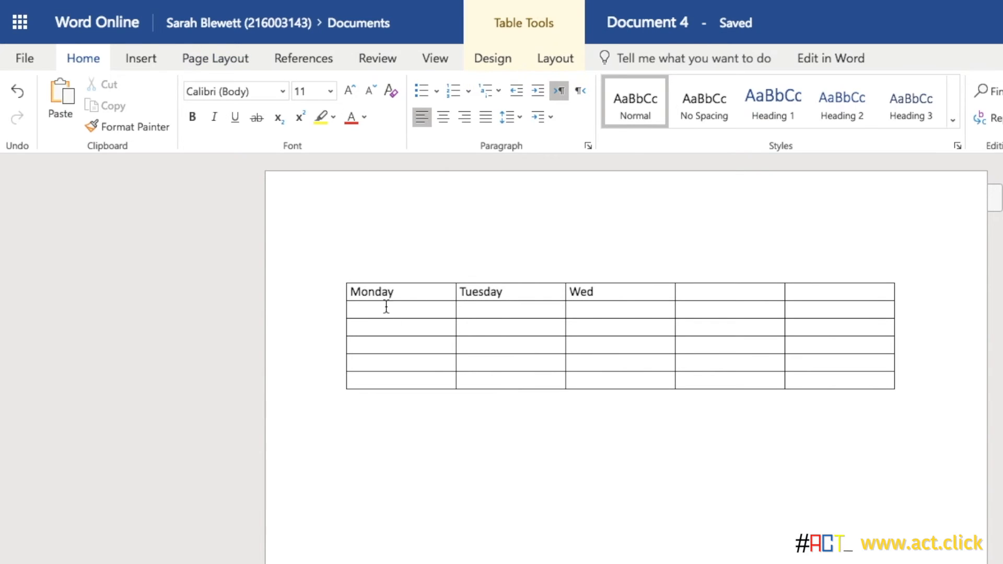
left_click(384, 310)
left_click(381, 260)
left_click(379, 310)
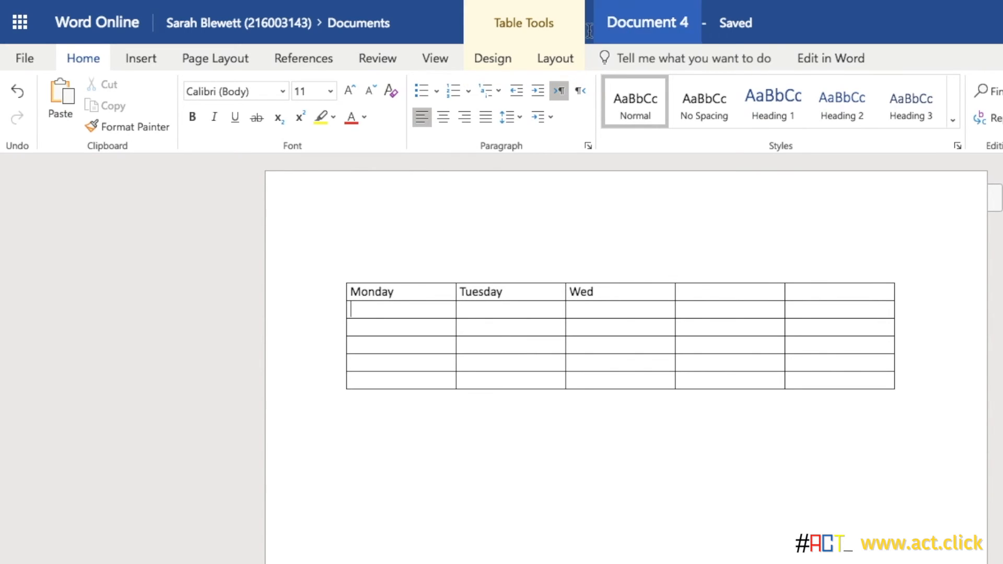
left_click(548, 59)
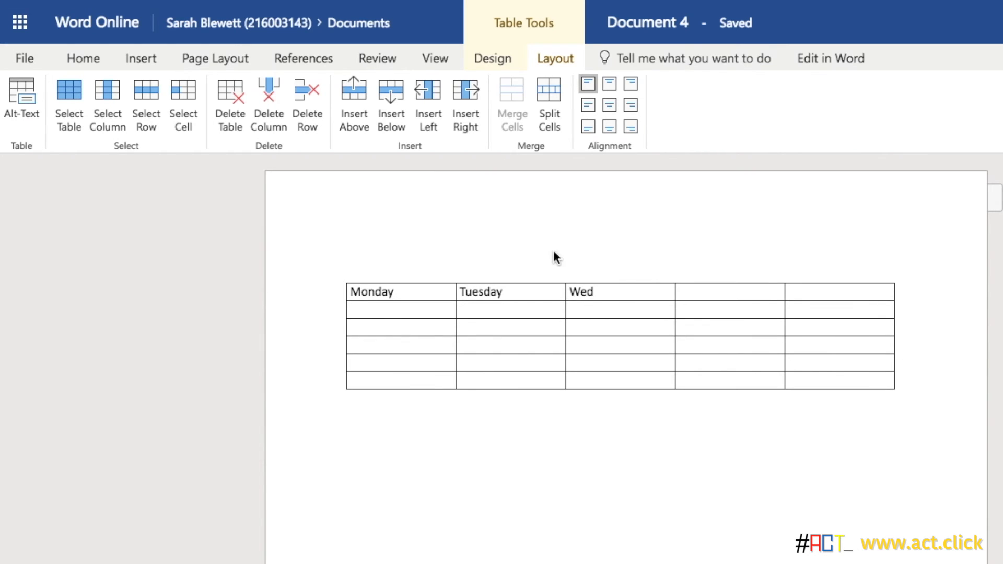
left_click(604, 291)
left_click(109, 97)
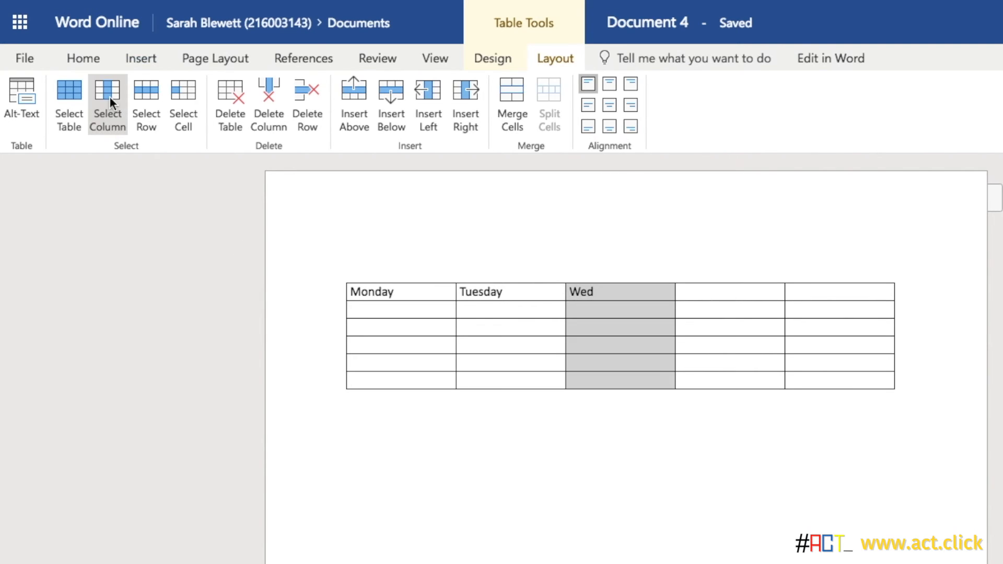
left_click(268, 92)
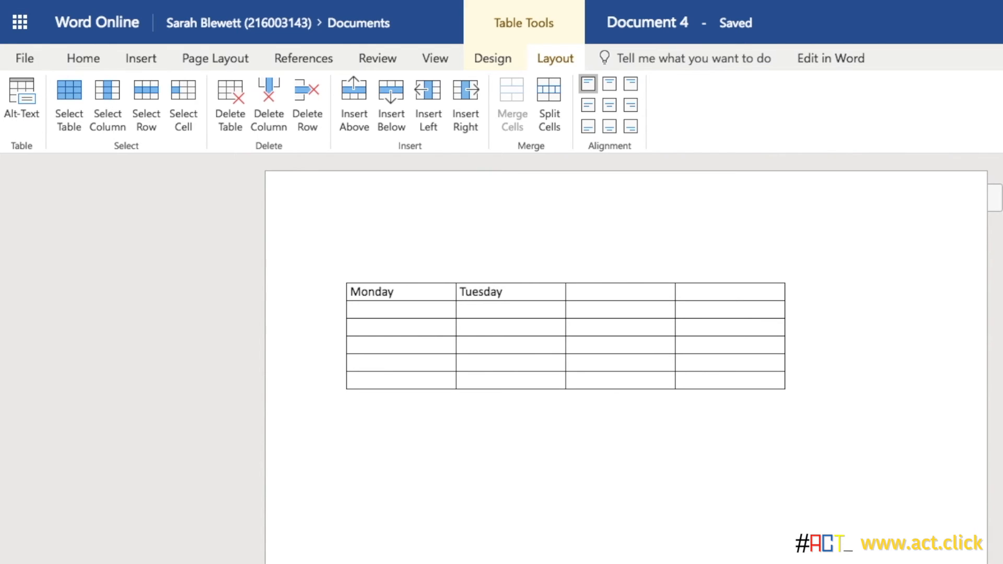
- Try three plain table styles on the table: the one with header and first-column lines, the light grid, and the black full grid
left_click(507, 58)
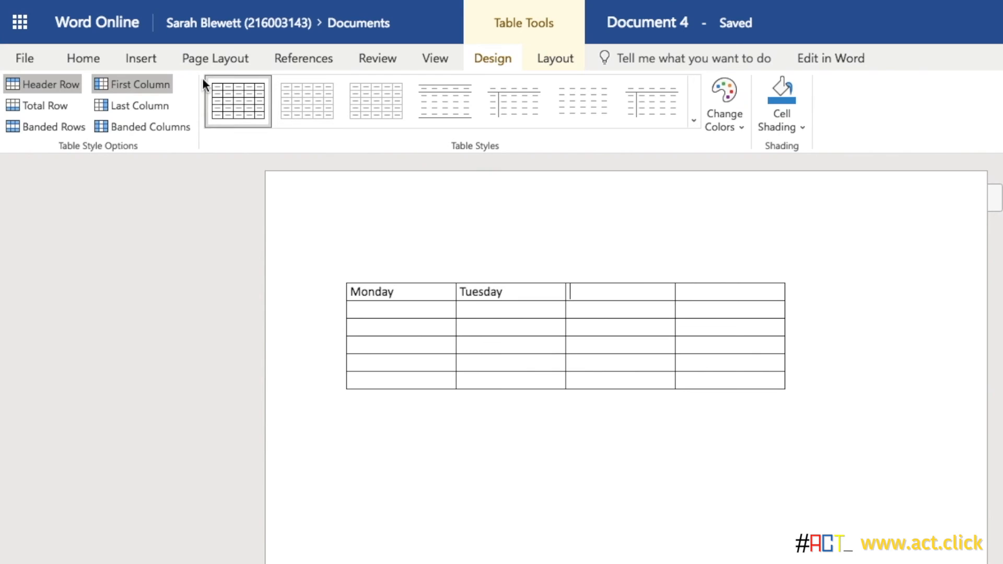
left_click(520, 98)
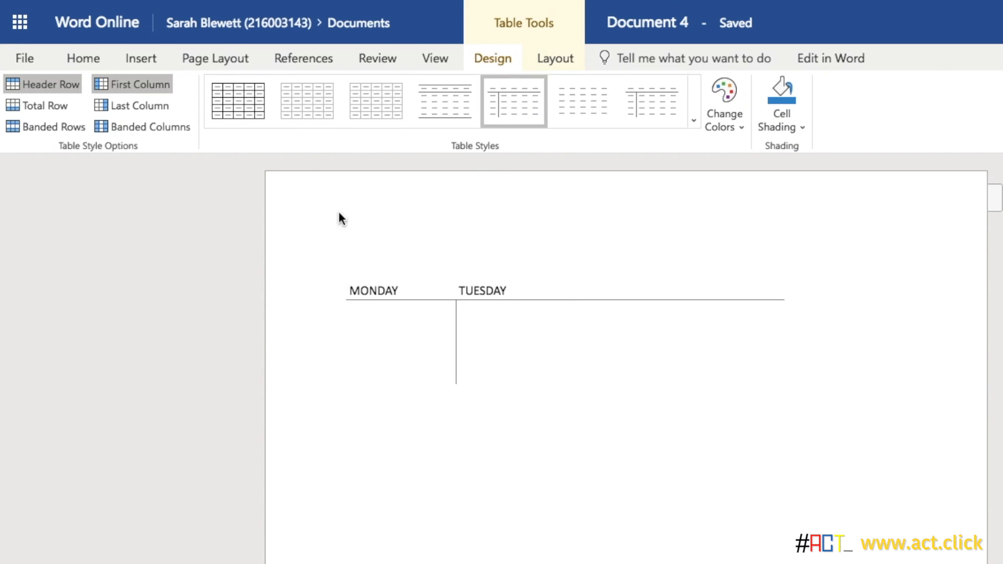
left_click(309, 111)
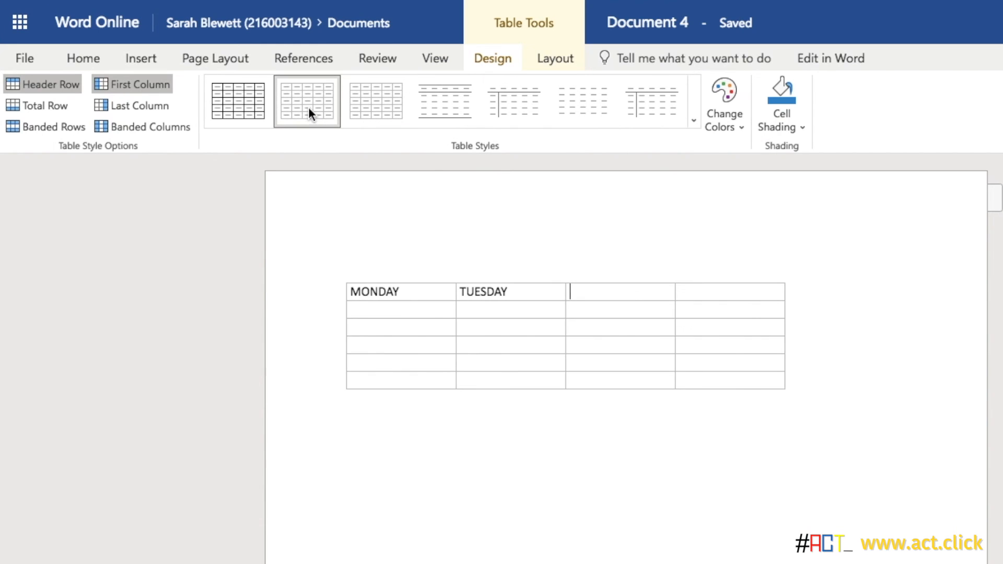
left_click(241, 103)
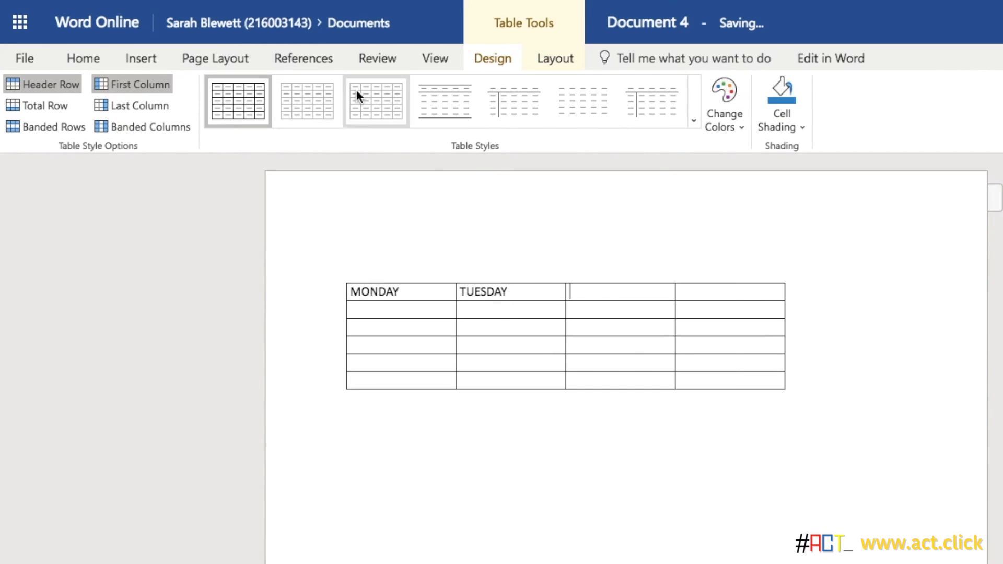
- Apply the blue grid table style with a solid dark header row and first column and light-shaded body cells
left_click(694, 121)
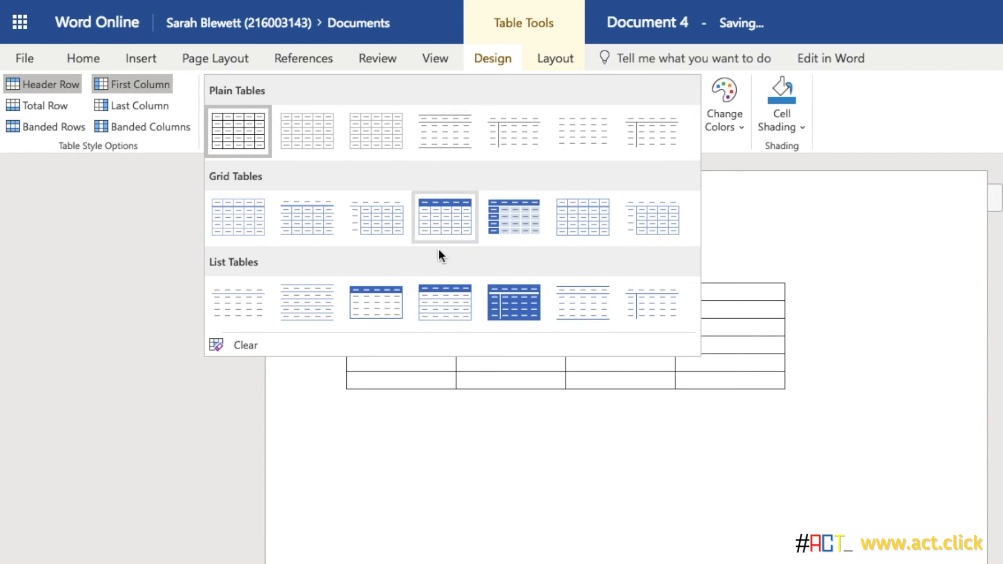
left_click(512, 221)
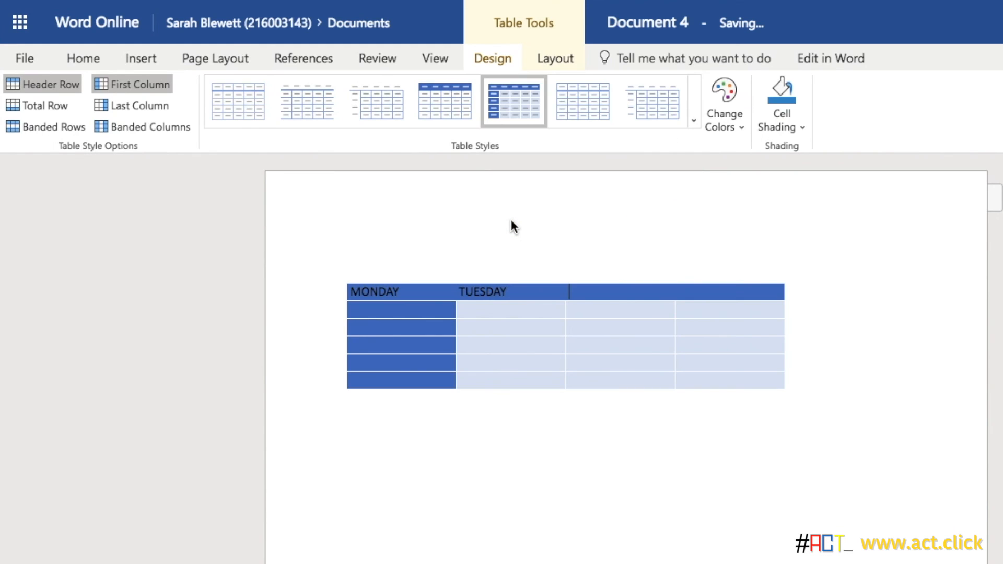
- Try the orange and gold color schemes on the table and settle on the light blue one
left_click(733, 105)
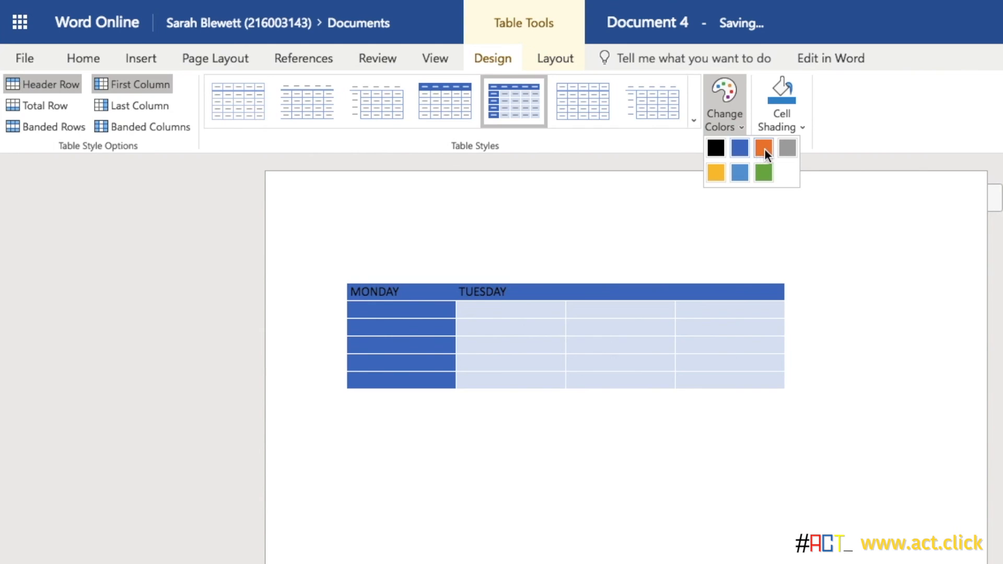
left_click(763, 149)
left_click(727, 125)
left_click(716, 172)
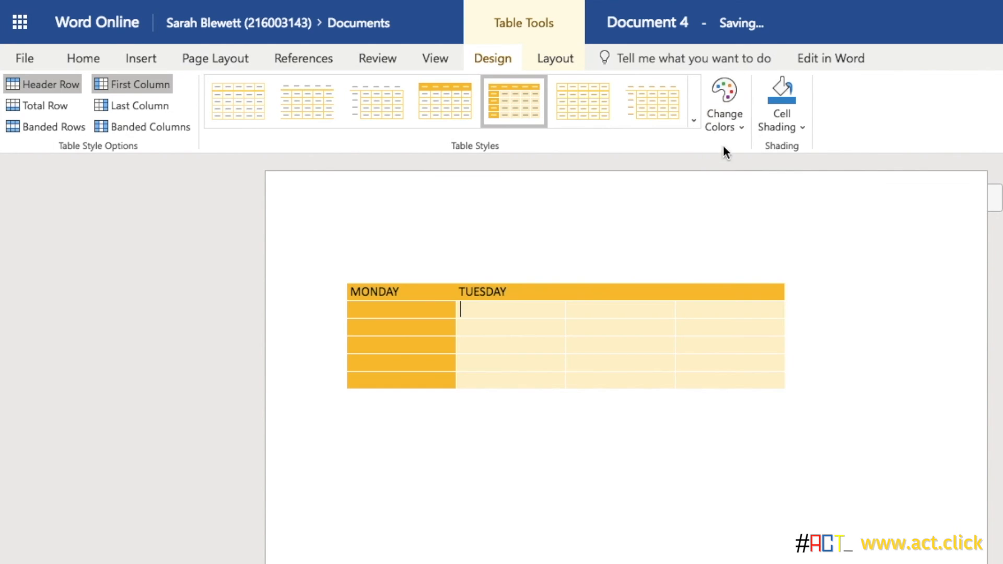
left_click(725, 121)
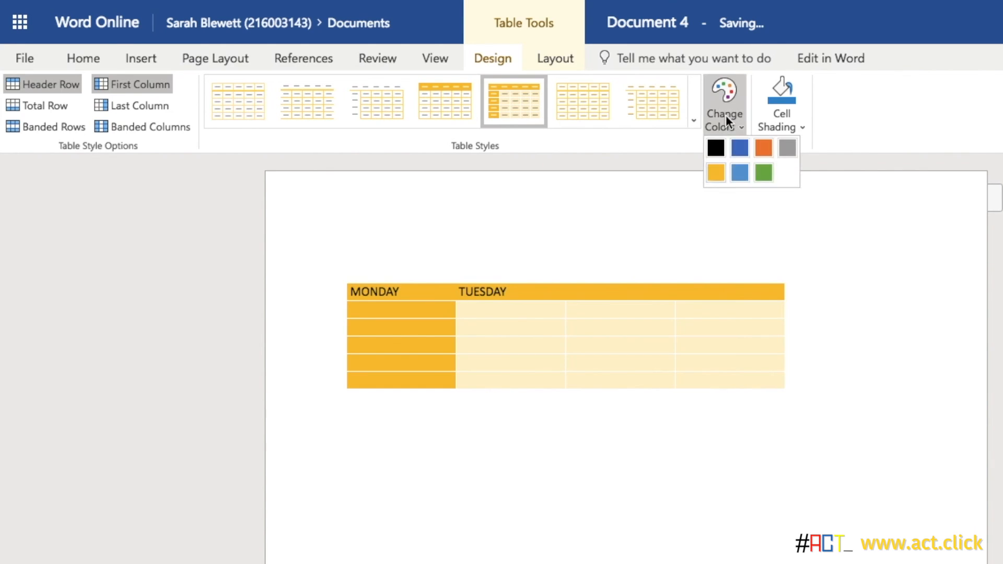
left_click(739, 173)
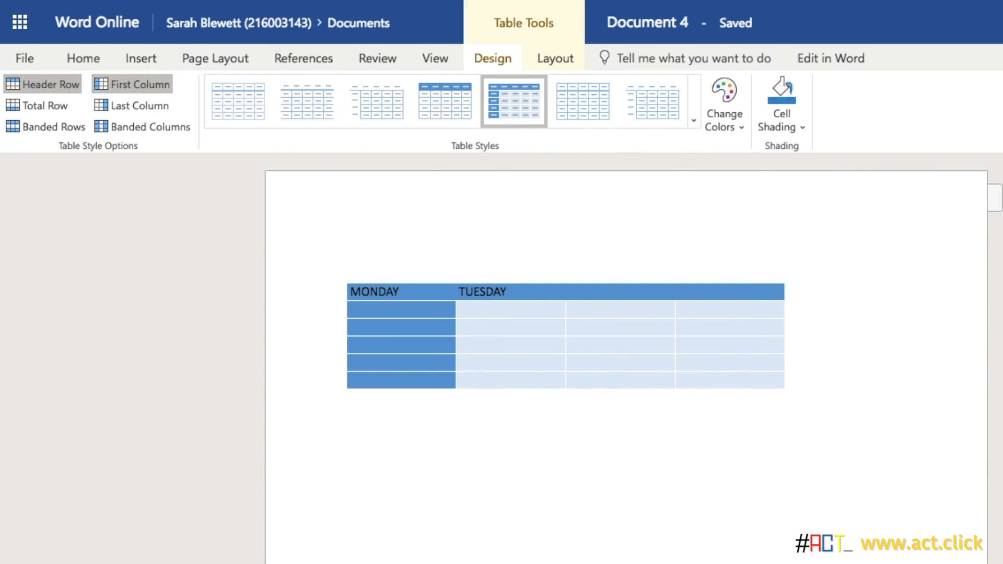